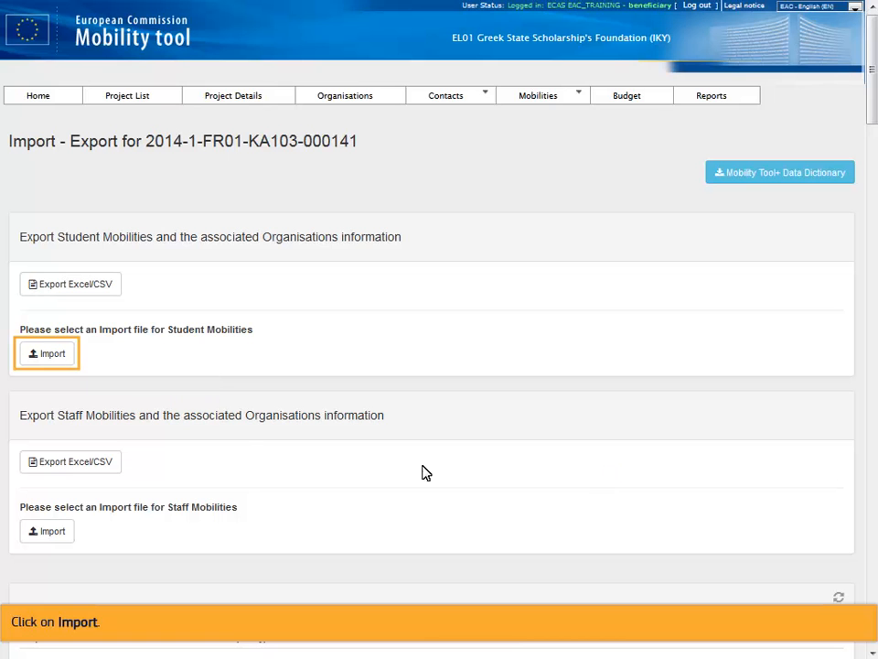
Try to import 2014-1-FR01-KA103-000141_Mobilities_Export_students.xlsx as the import file for Student Mobilities
click(53, 356)
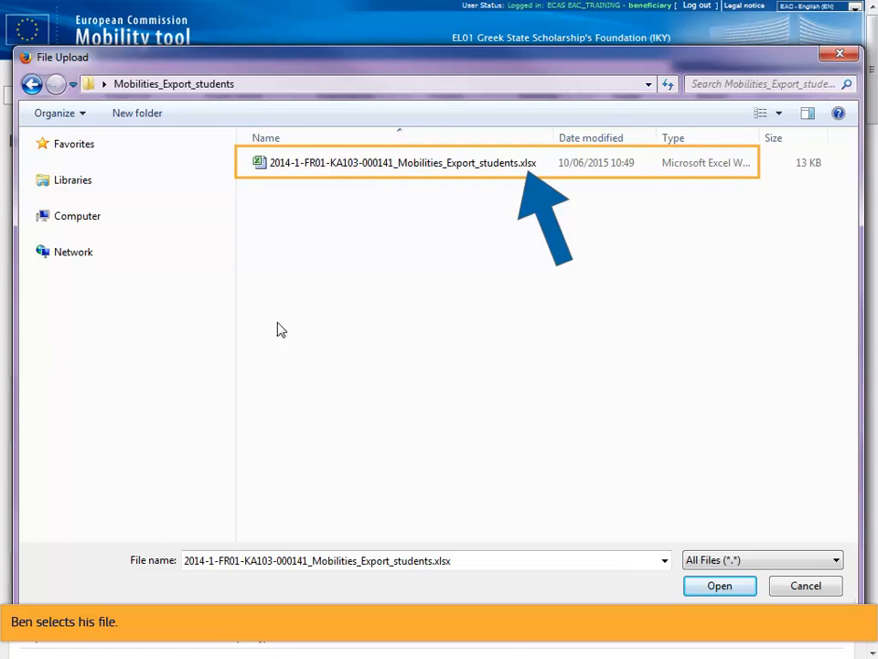
click(402, 163)
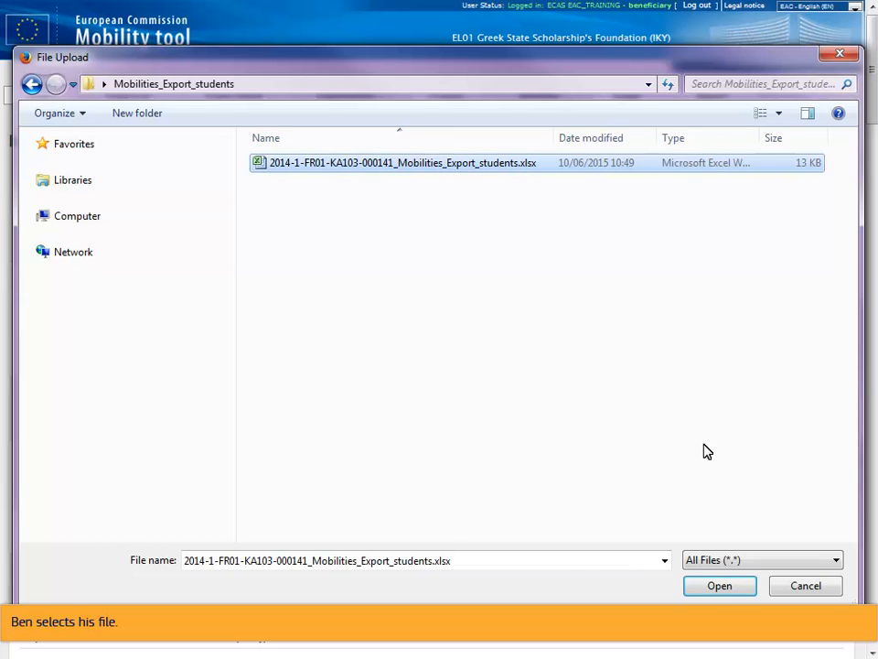
click(720, 586)
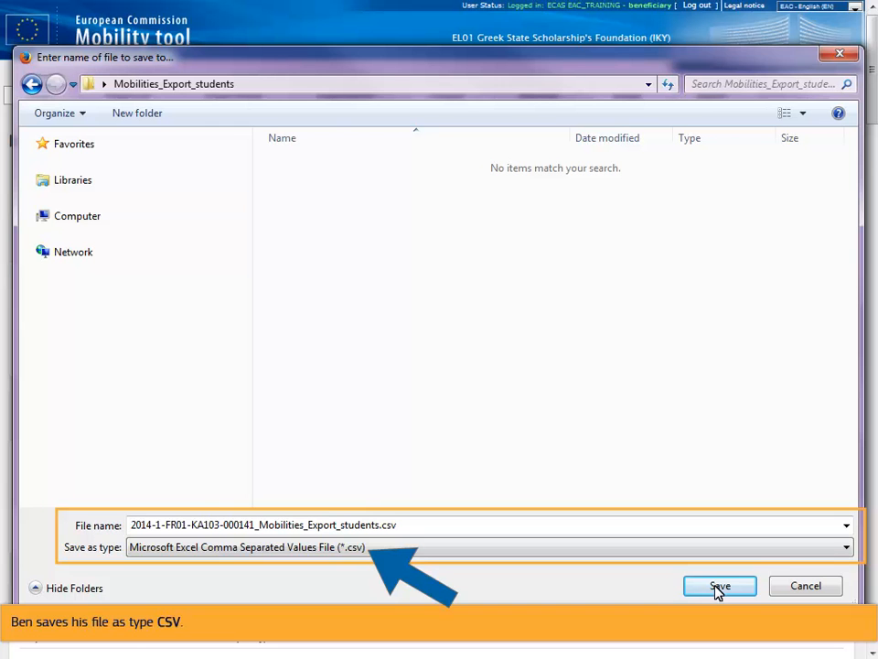
Save the student mobilities file as 2014-1-FR01-KA103-000141_Mobilities_Export_students.csv and import that CSV for Student Mobilities
click(719, 587)
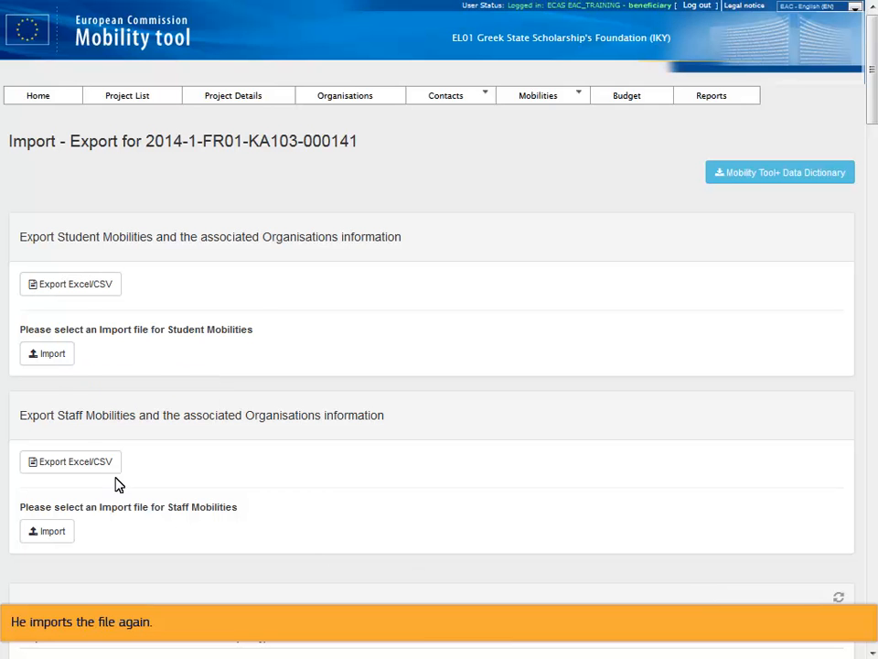
click(50, 356)
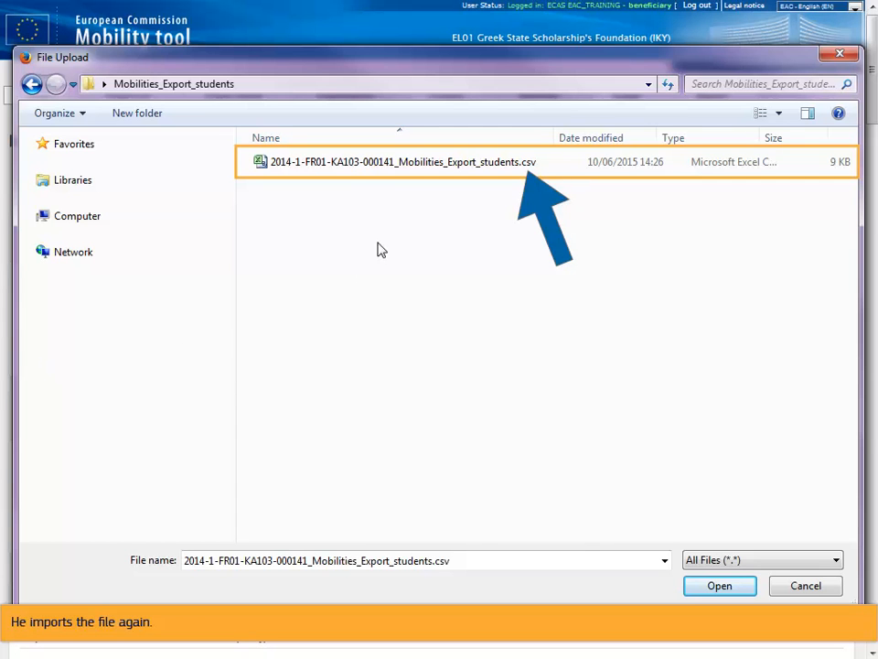
click(398, 165)
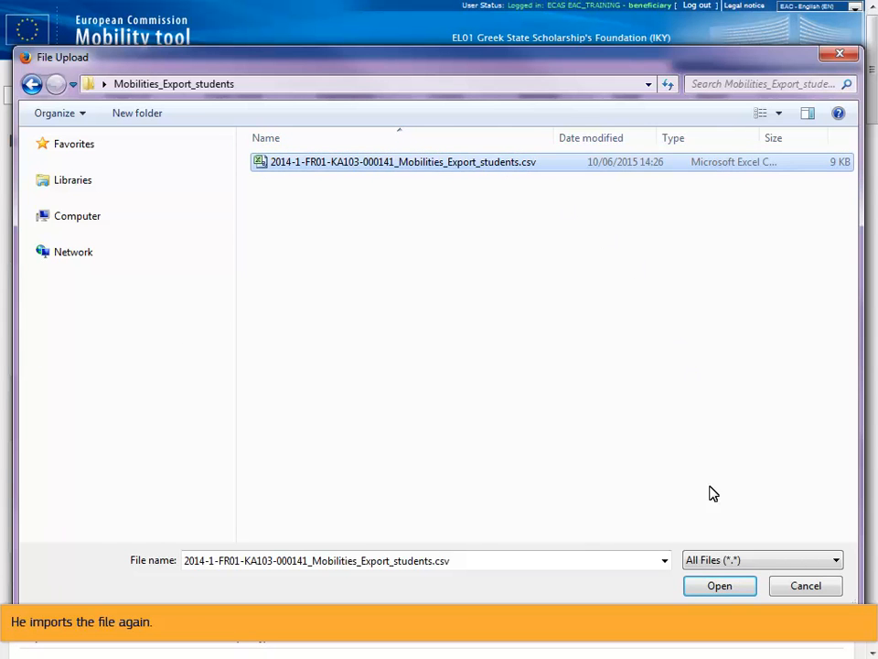
click(719, 588)
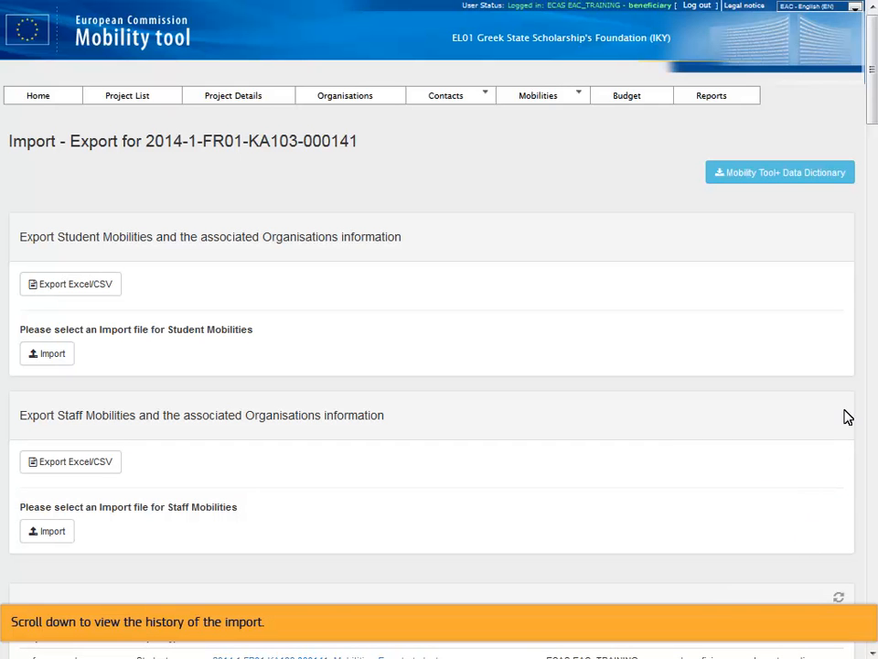
Refresh the import history and open the import's error log, errors.csv, in Microsoft Excel
scroll(870, 112, down, 4)
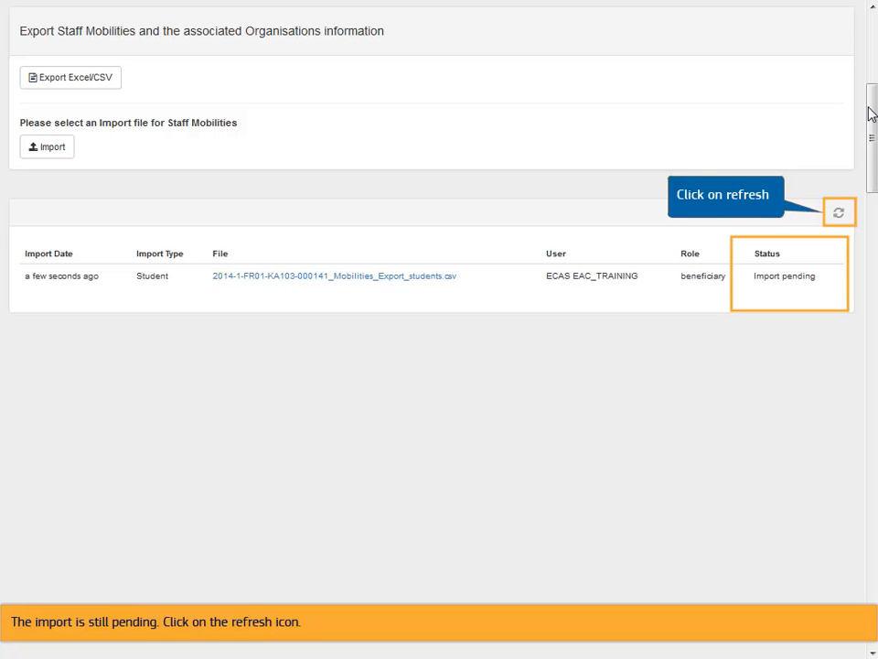
click(838, 214)
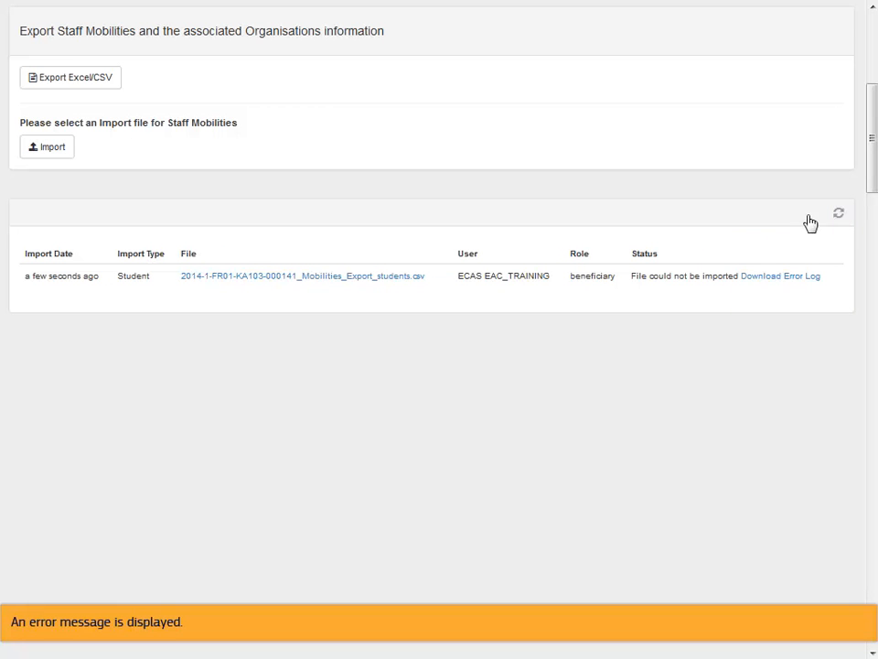
click(774, 279)
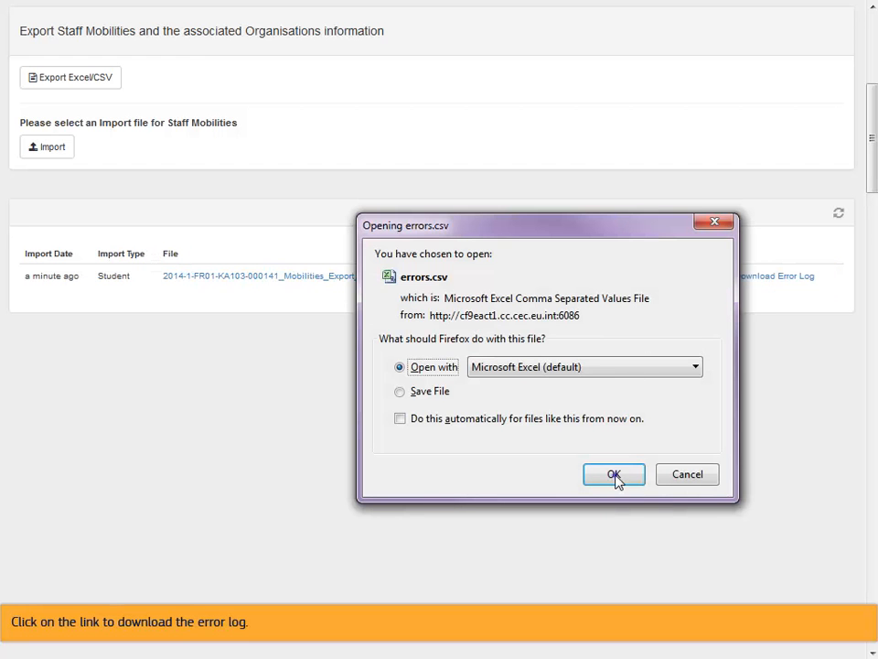
click(614, 474)
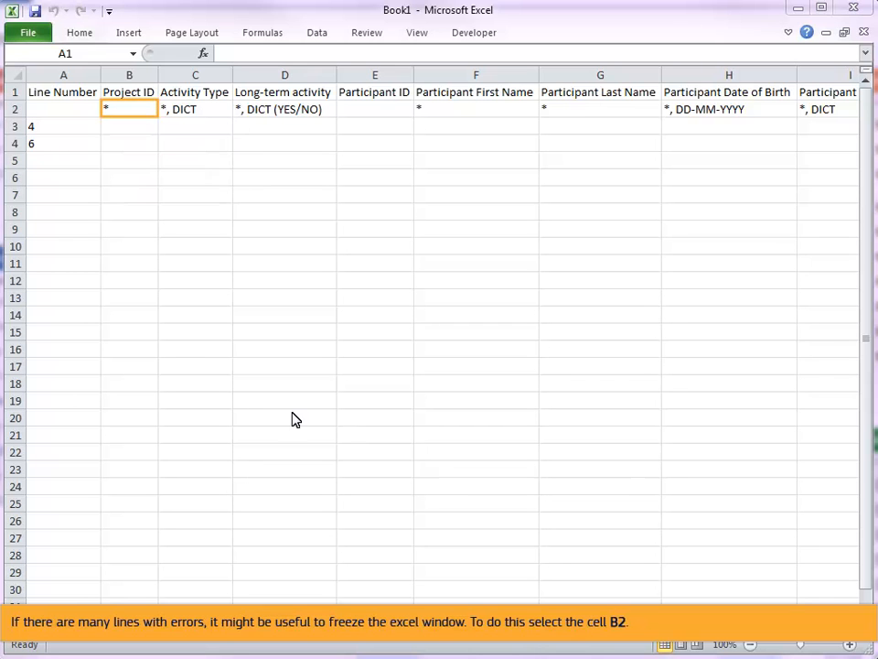
Freeze the error log's panes at cell B2 so the header row and the Line Number column stay in view
click(120, 110)
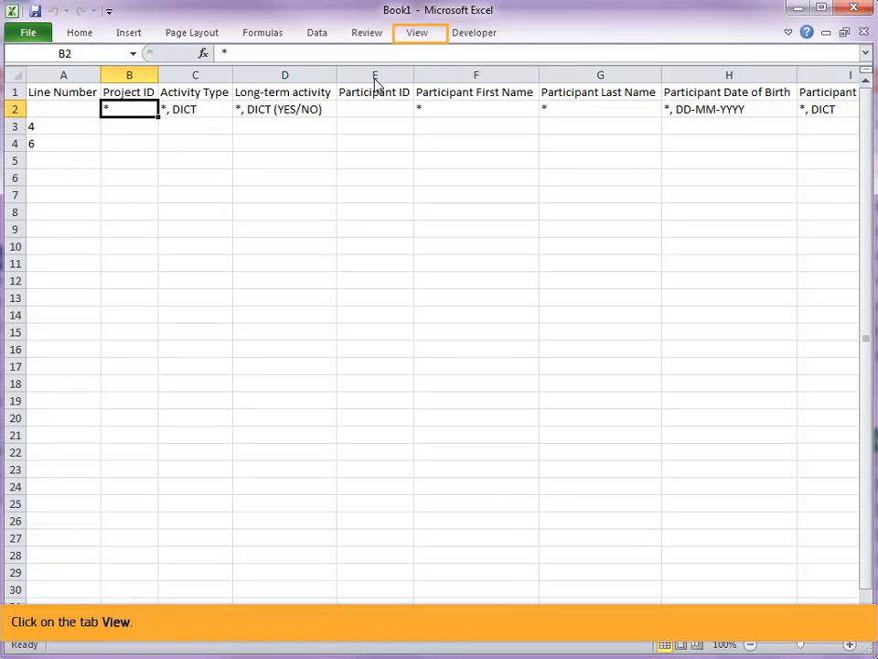
click(423, 37)
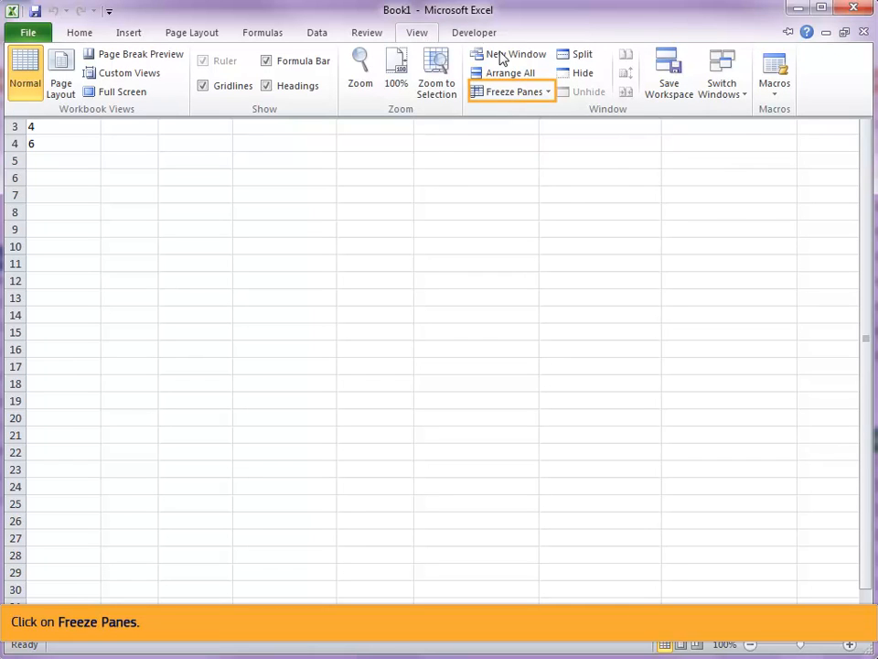
click(523, 92)
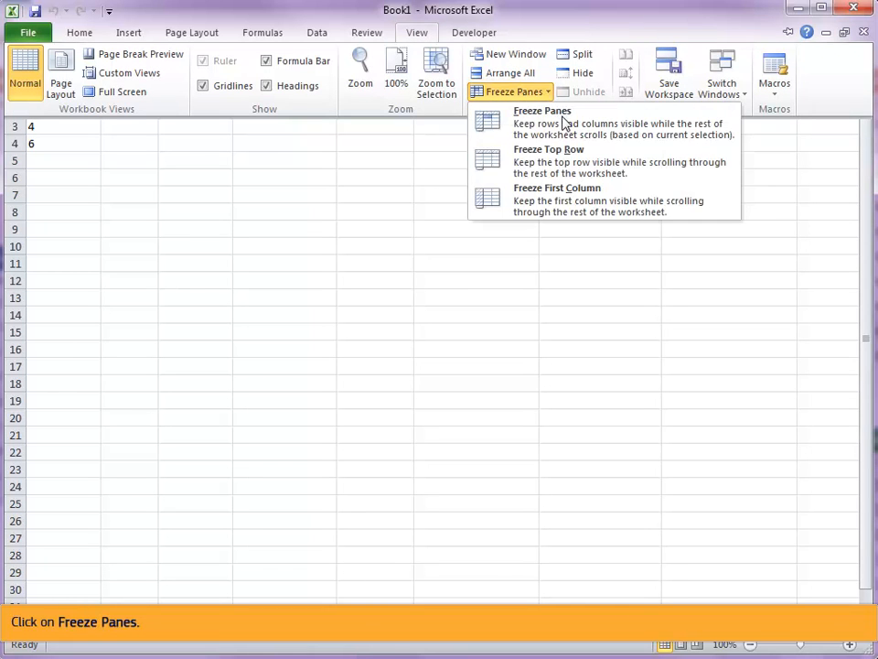
click(566, 129)
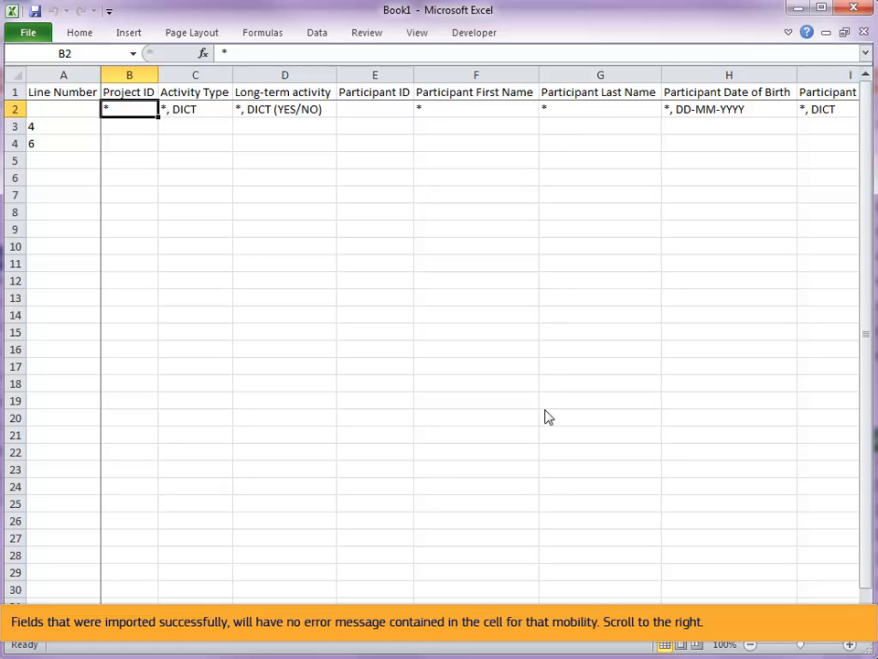
Examine the error log's entries for line 4 and check the Nationality value on line 4 of the import file
drag(543, 627, 586, 627)
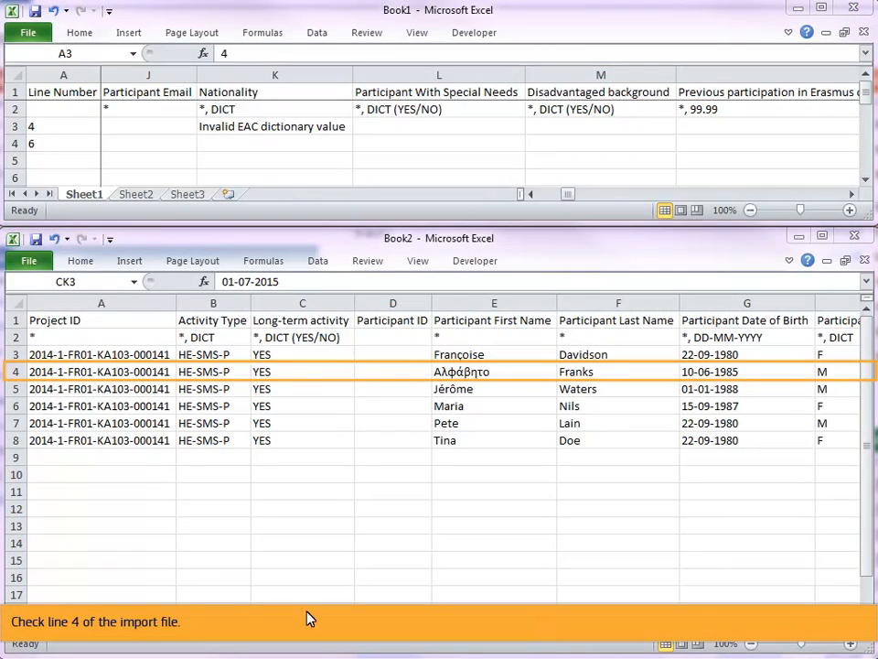
click(15, 373)
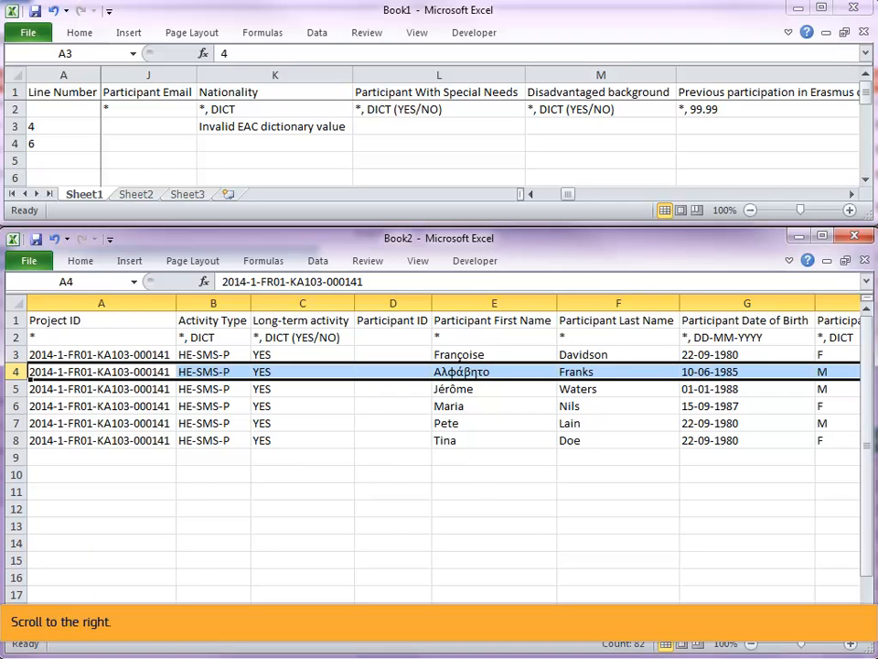
scroll(440, 439, right, 5)
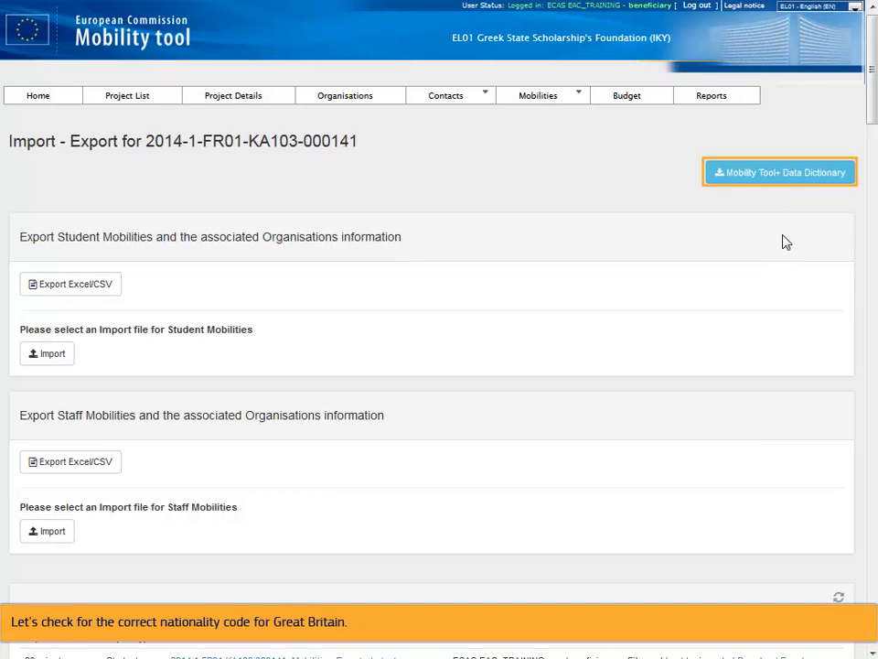
Open the Mobility Tool+ Data Dictionary and look up Great Britain's code in section 2, Countries
click(787, 179)
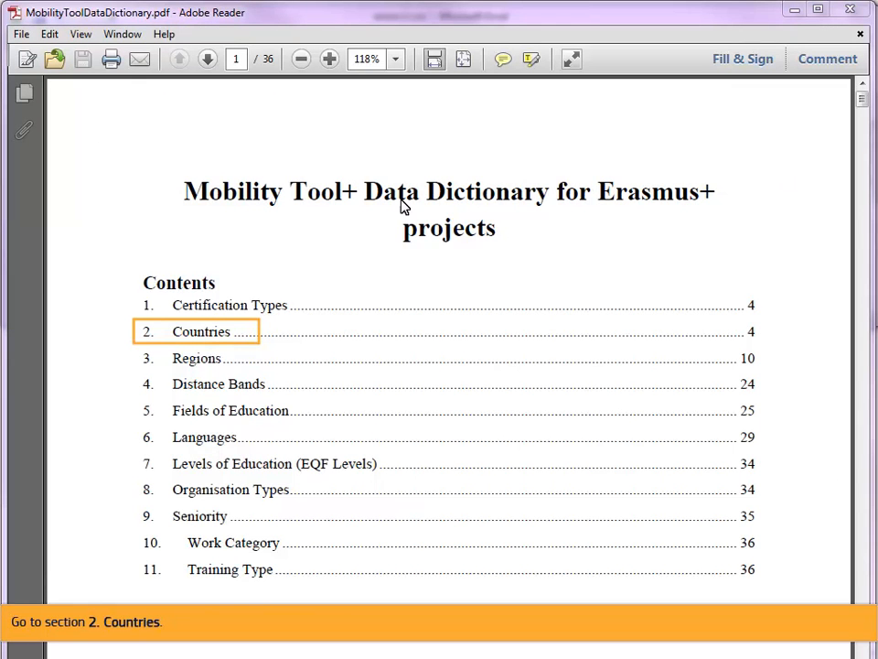
click(196, 333)
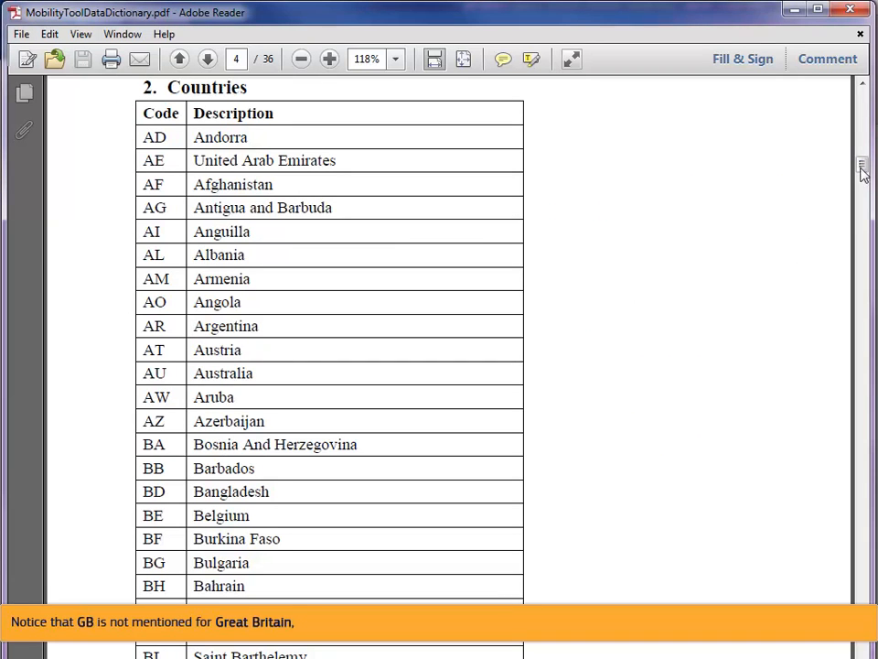
drag(862, 166, 862, 263)
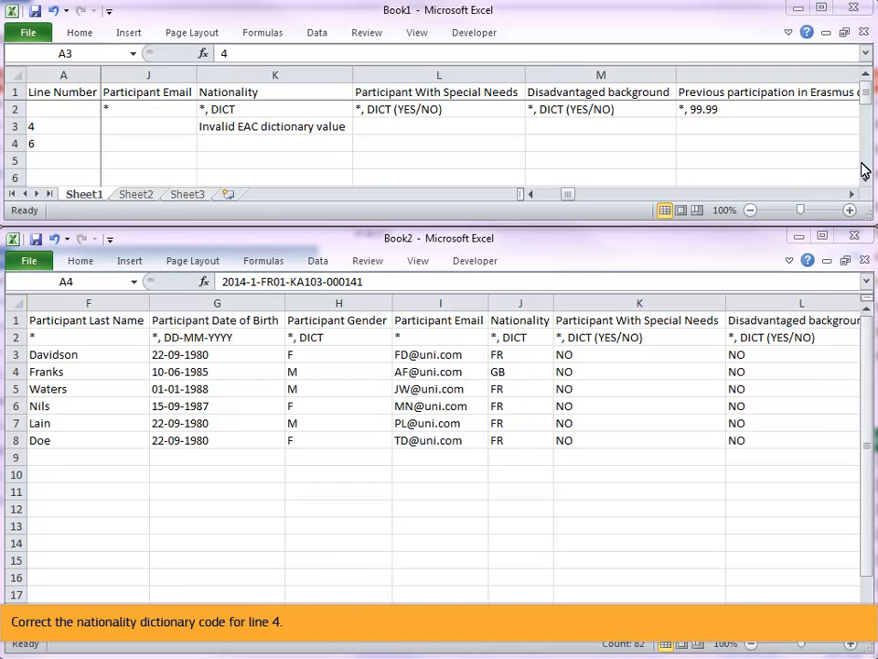
Set the Nationality in line 4 of the import file to UK
double_click(515, 372)
text(UK)
key(ctrl+Return)
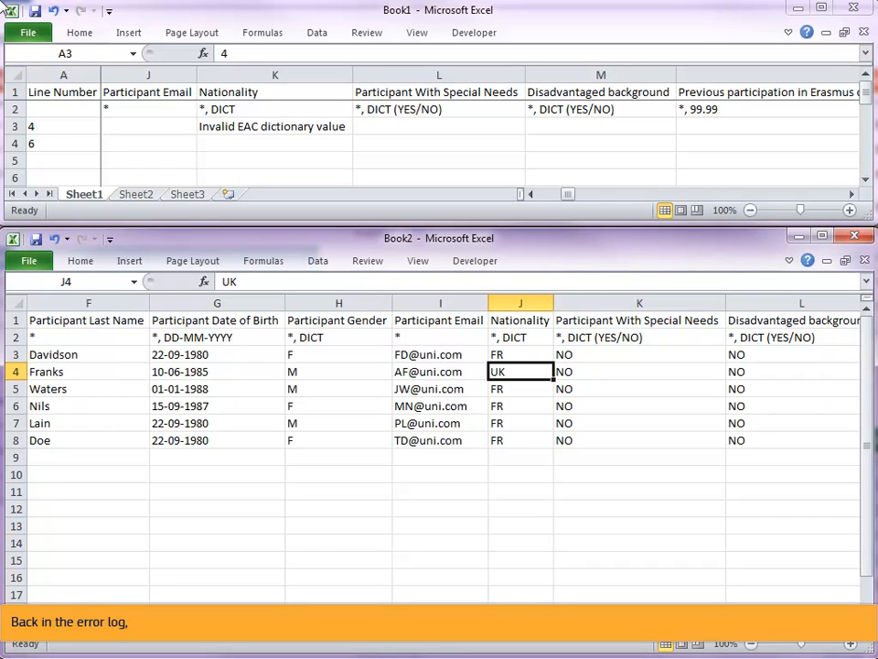
Check the Start Date error for line 4 and correct that date in the import file to 01-07-2015, using dashes as separators
click(16, 126)
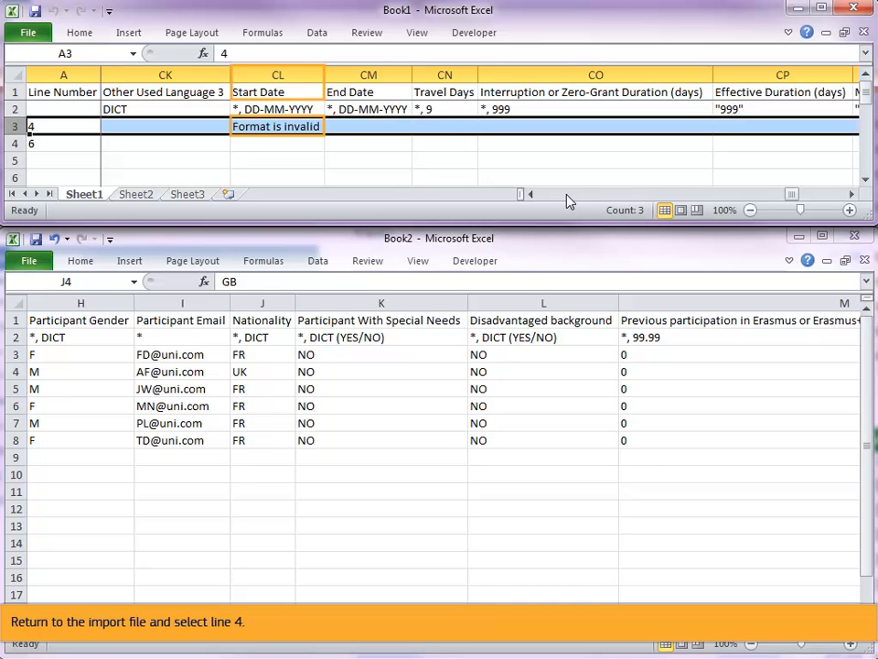
click(16, 372)
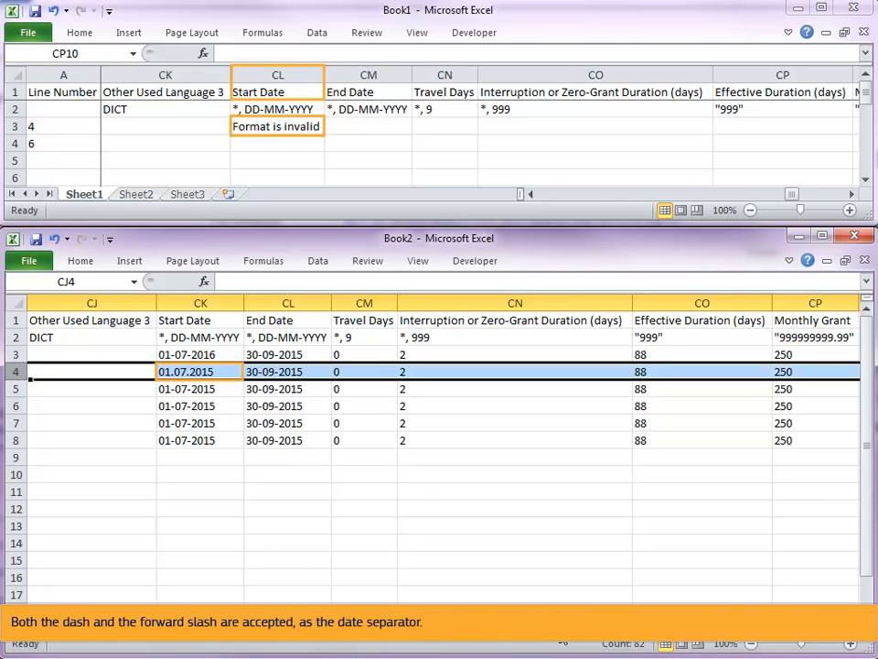
click(210, 373)
double_click(211, 370)
key(Left)
key(Left)
key(Left)
key(Left)
key(Left)
key(Left)
key(BackSpace)
text(-)
key(Right)
key(Right)
key(Right)
key(BackSpace)
text(-)
key(Return)
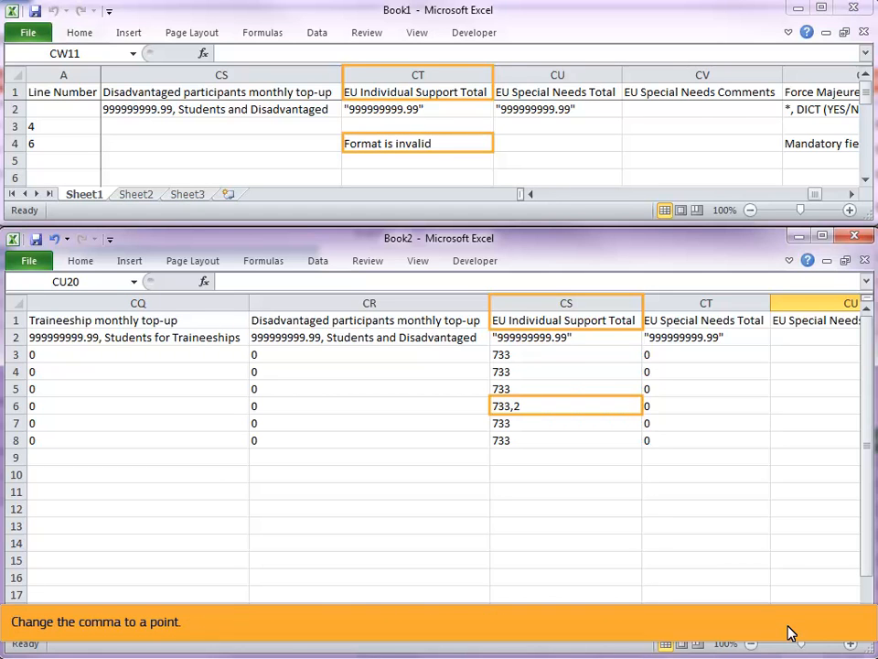
Set the EU Individual Support Total in line 6 of the import file to 733.2, with a decimal point
double_click(513, 405)
key(BackSpace)
text(.)
key(ctrl+Return)
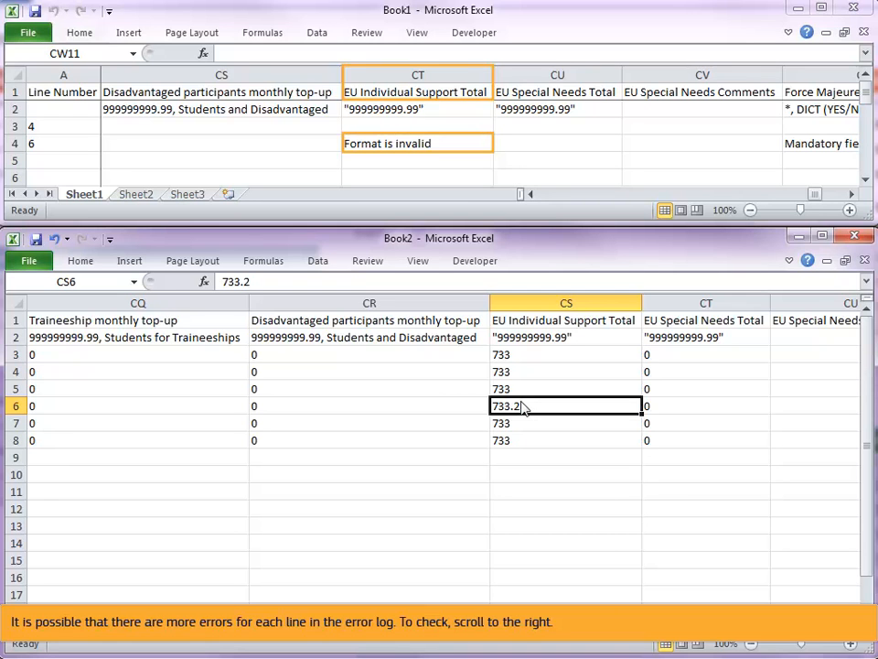
Check the further errors logged for line 6 and enter NO under Force Majeure ? in that line of the import file
click(817, 195)
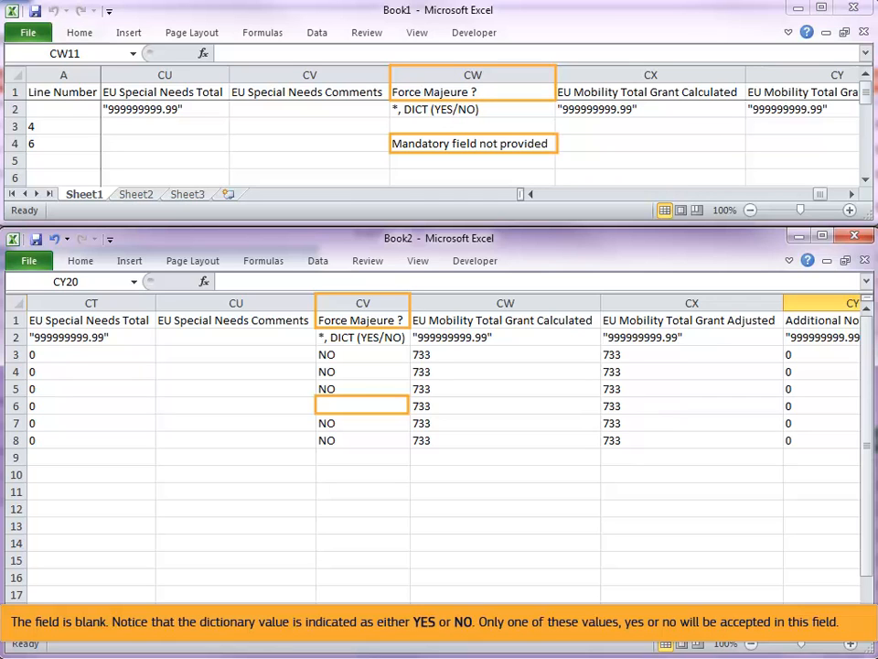
click(358, 405)
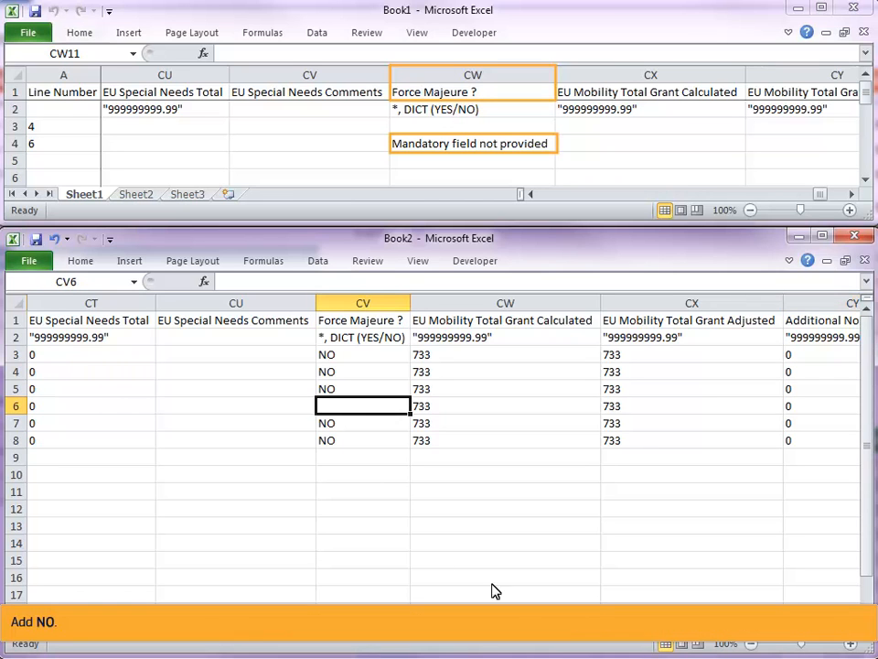
text(NO)
key(Return)
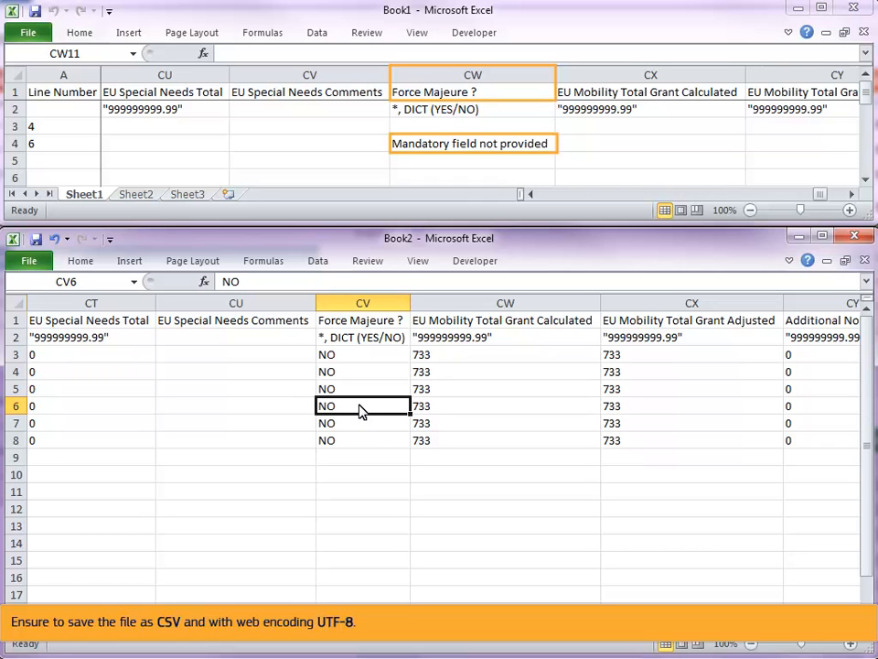
Save the import file as 2014-1-FR01-KA103-000141_Mobilities_Export_students.csv, CSV (Comma delimited), with Unicode (UTF-8) web encoding
click(28, 263)
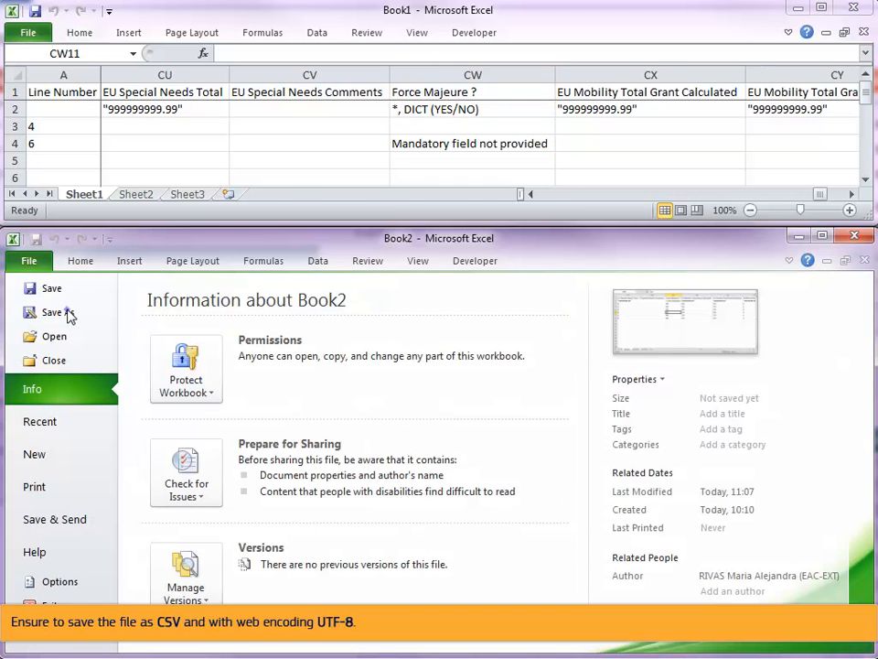
click(64, 313)
click(649, 552)
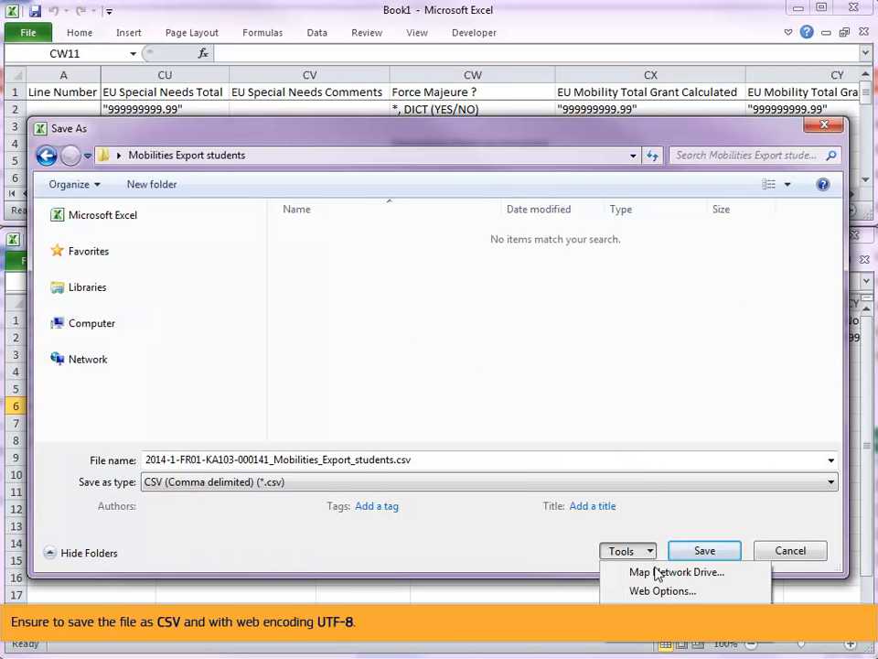
click(660, 592)
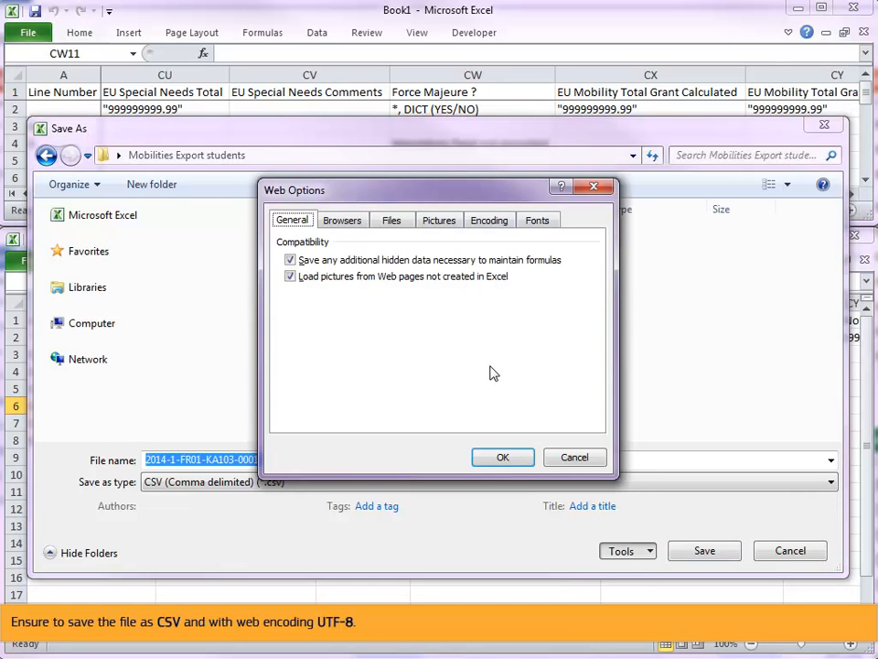
click(487, 222)
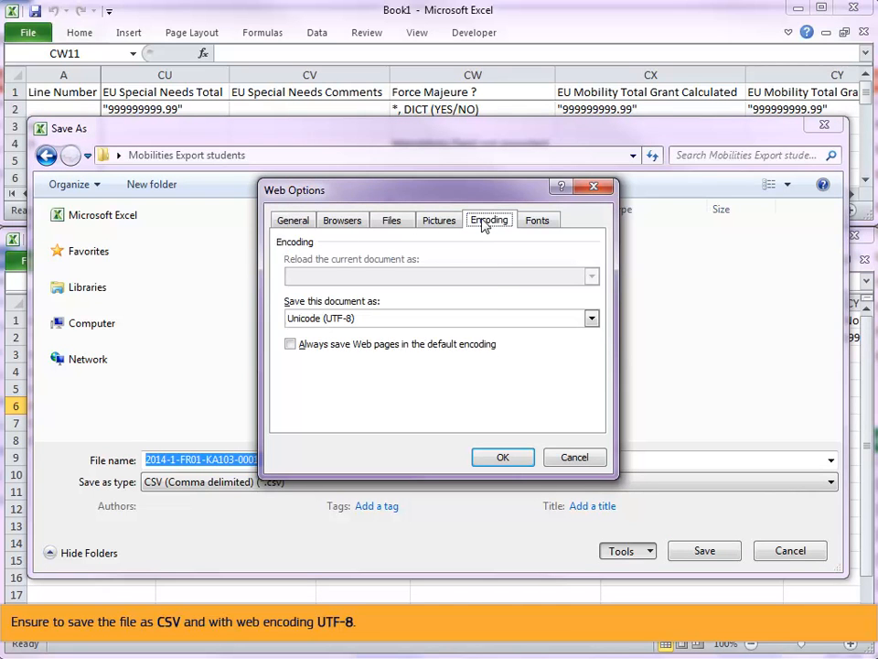
click(503, 459)
click(702, 550)
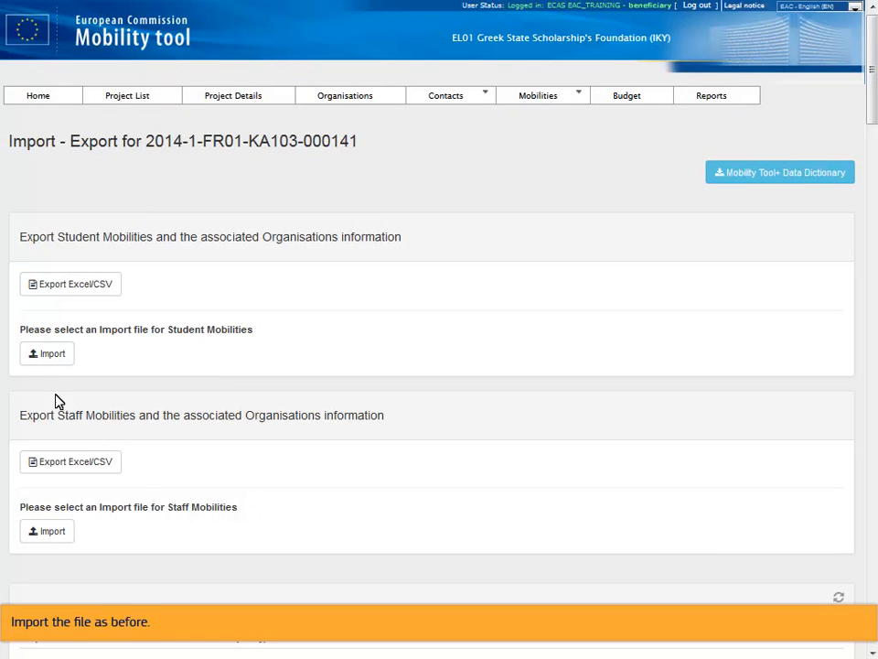
Import 2014-1-FR01-KA103-000141_Mobilities_Export_students.csv for Student Mobilities and refresh the import history
click(48, 355)
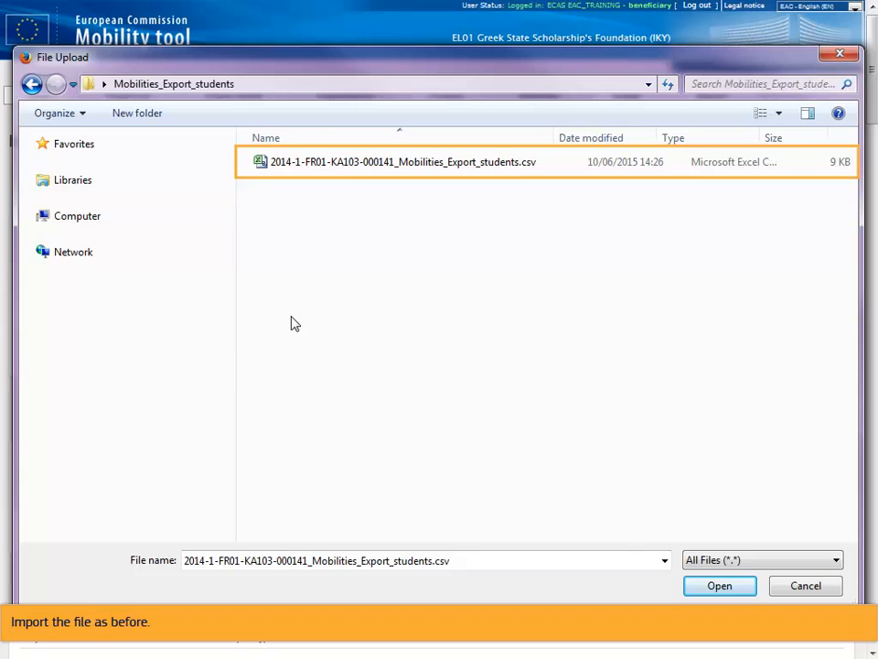
click(400, 164)
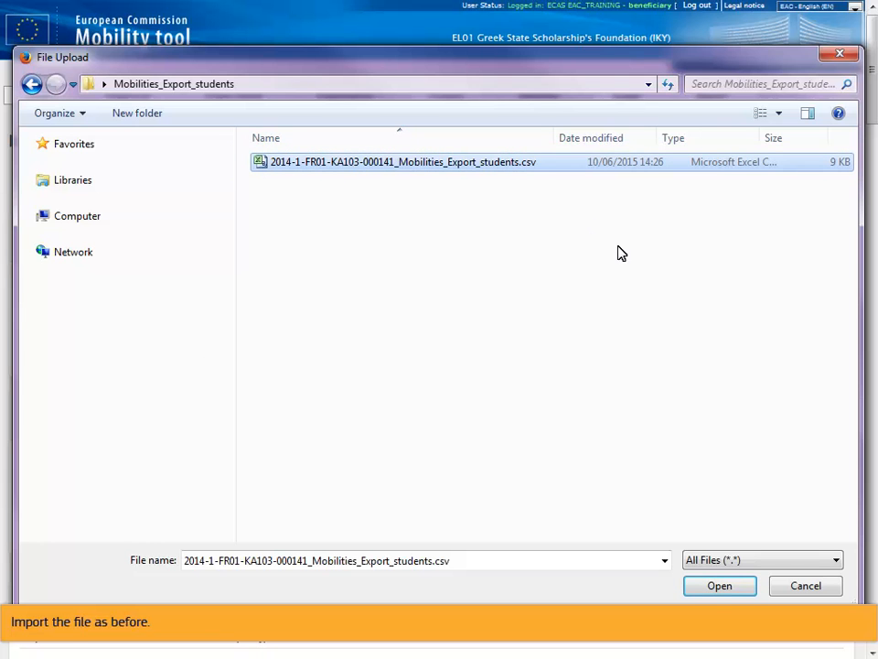
click(718, 588)
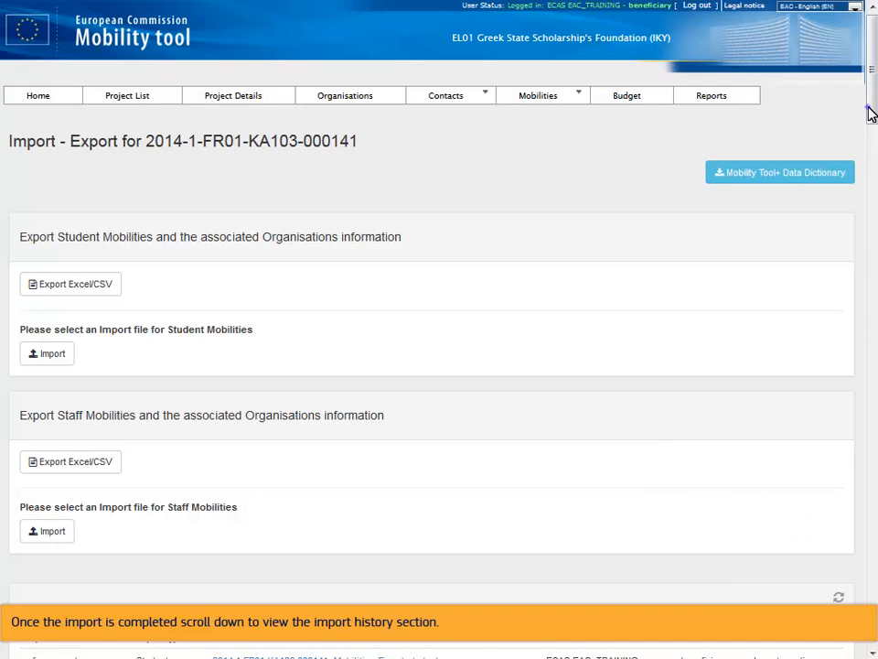
scroll(871, 112, down, 3)
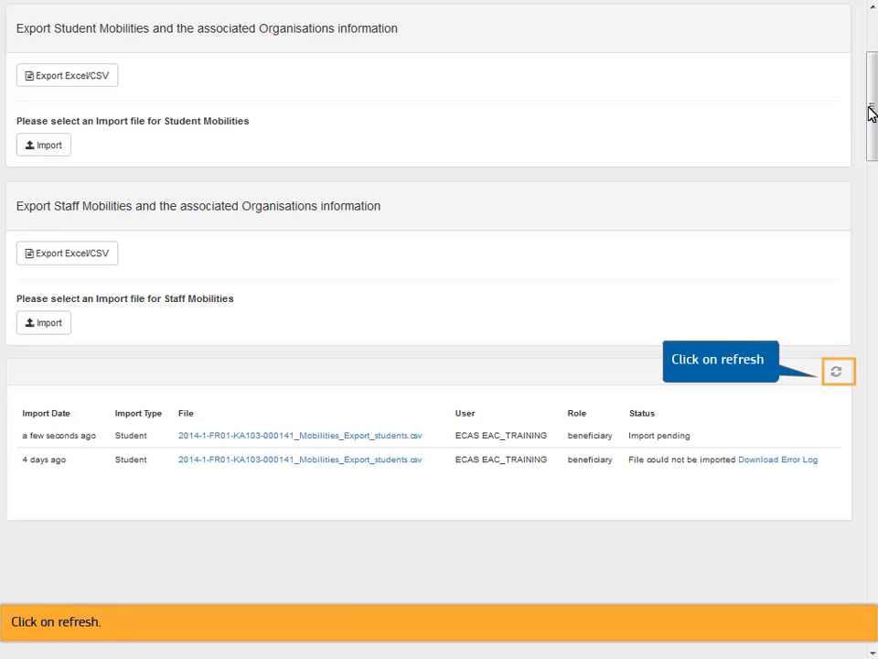
click(836, 372)
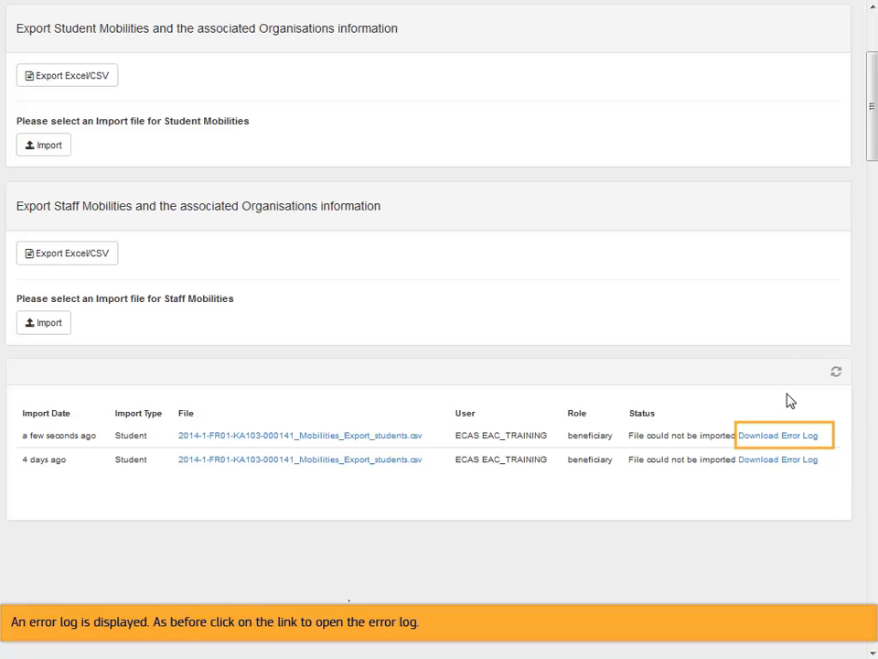
Open the latest import's error log, set the Start Date in row 3 of the import file to 01-07-2015 and save it as CSV (Comma delimited)
click(781, 437)
click(506, 447)
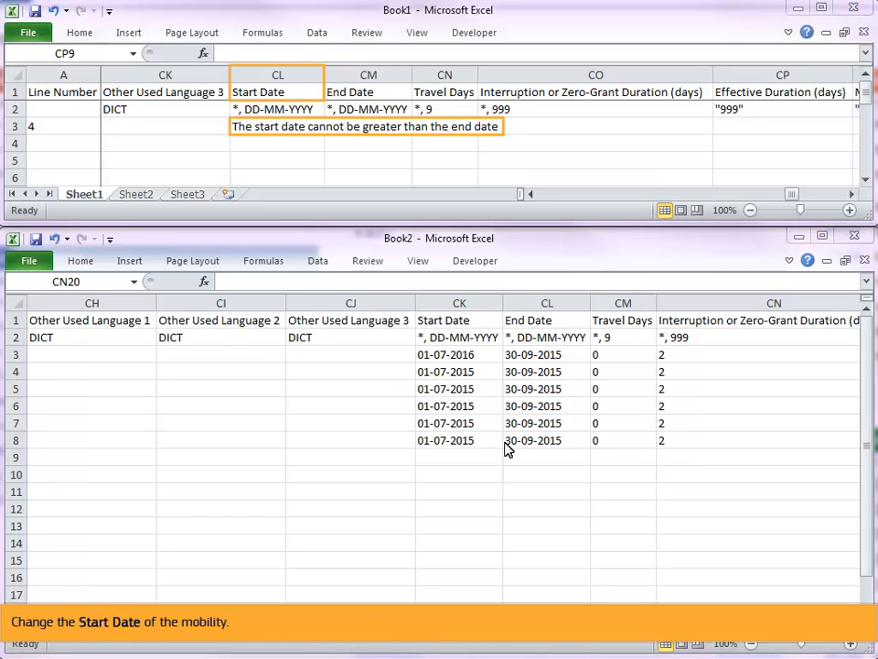
double_click(474, 353)
key(BackSpace)
text(5)
key(ctrl+Return)
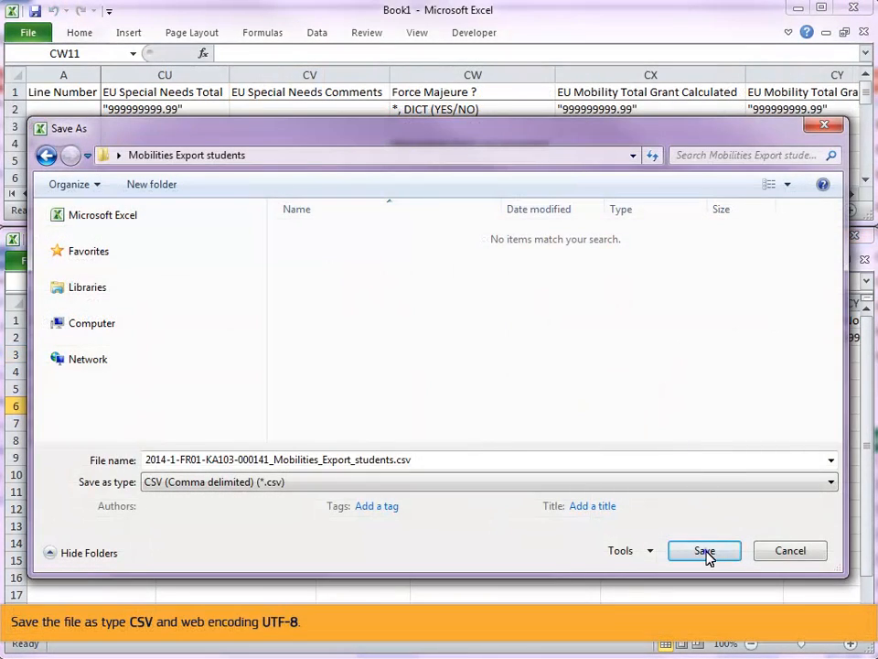
click(707, 553)
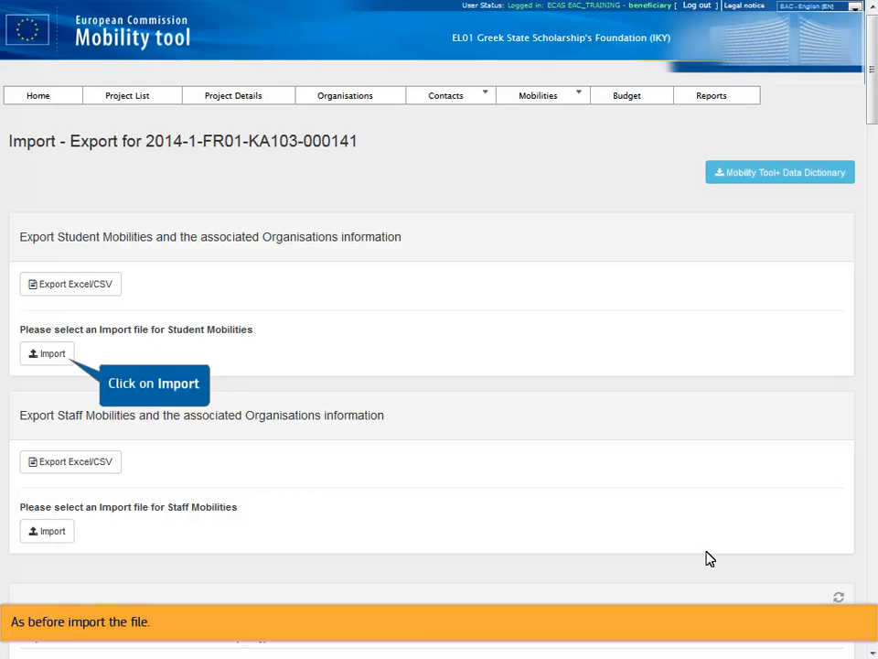
Import the corrected 2014-1-FR01-KA103-000141_Mobilities_Export_students.csv for Student Mobilities again and refresh the import history to check its status
click(51, 355)
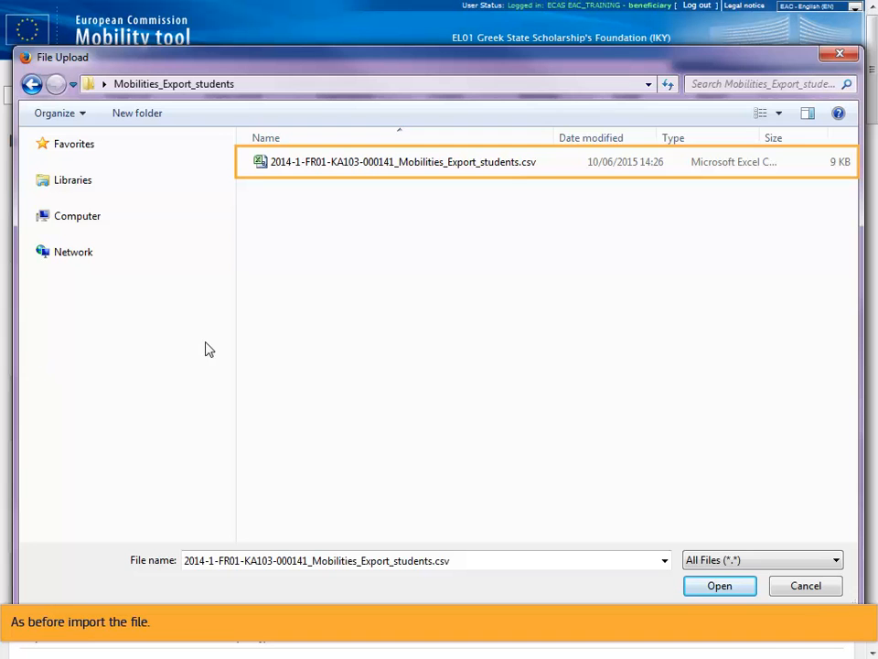
click(402, 167)
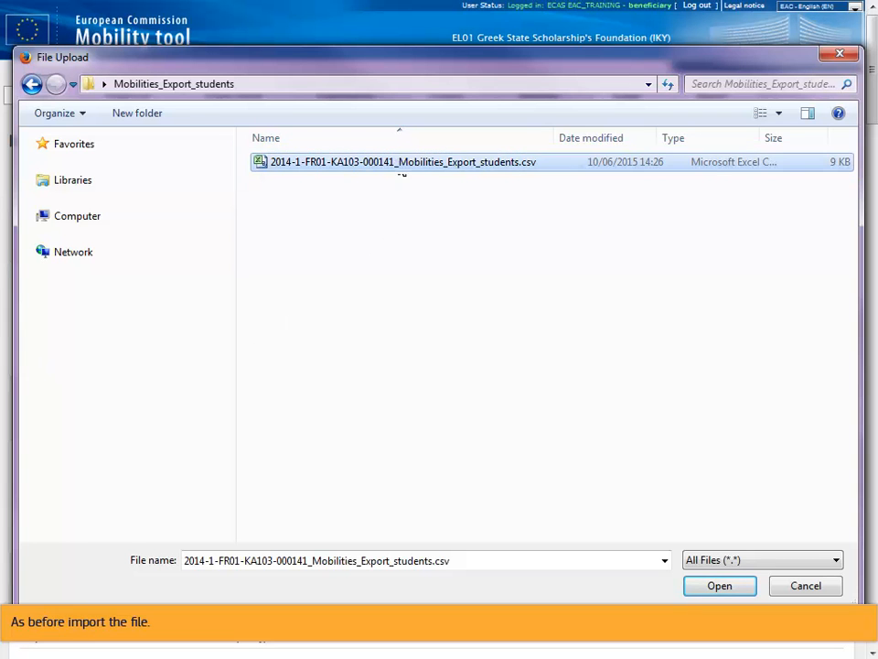
click(717, 589)
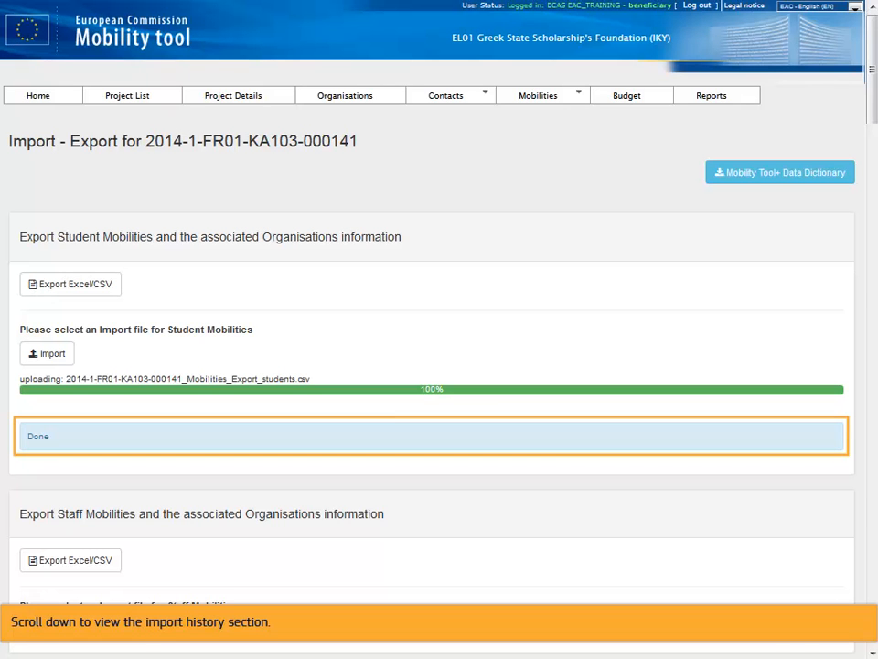
scroll(871, 111, down, 2)
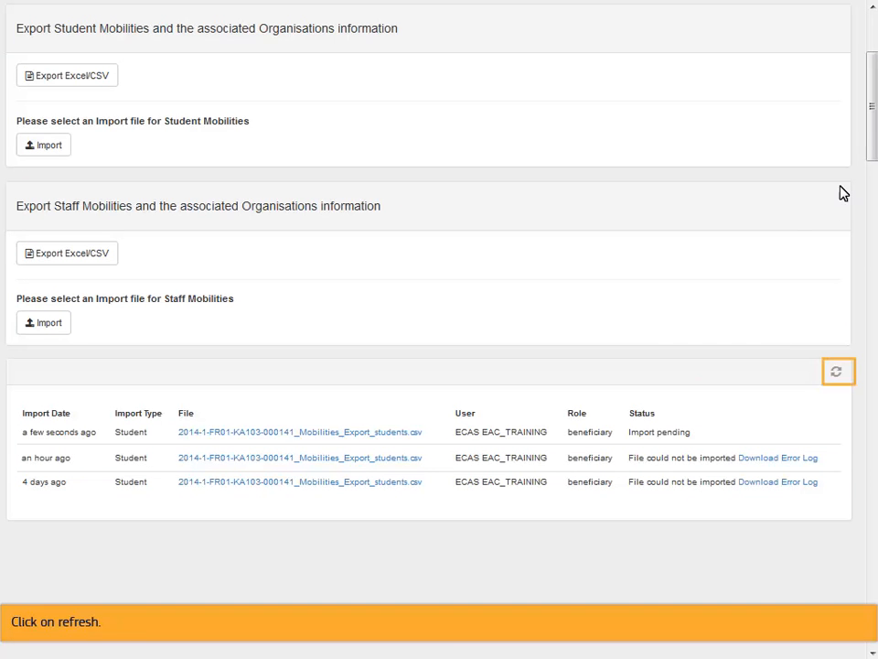
click(835, 372)
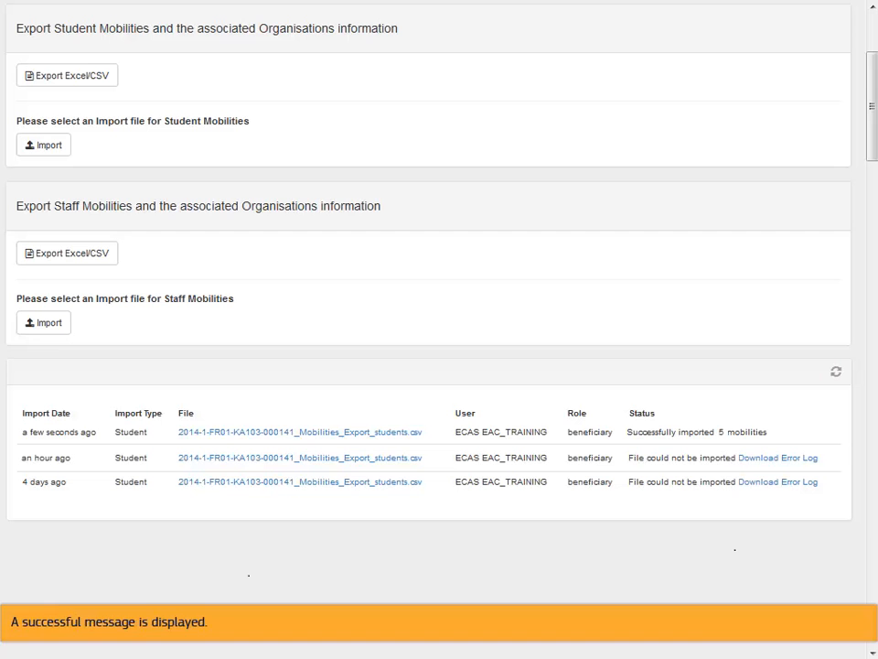